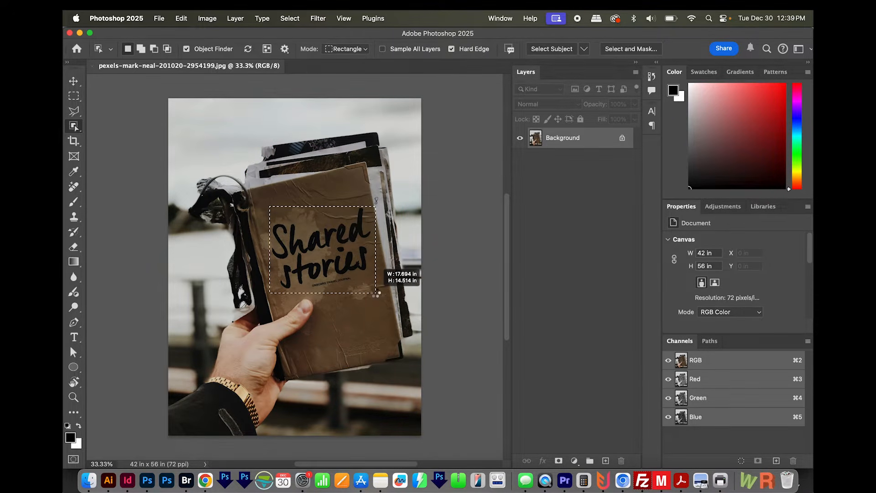
Step: Select the "Shared stories" lettering and the small tagline beneath it on the book cover with the Object Selection tool
key(super+space)
drag(339, 292, 373, 270)
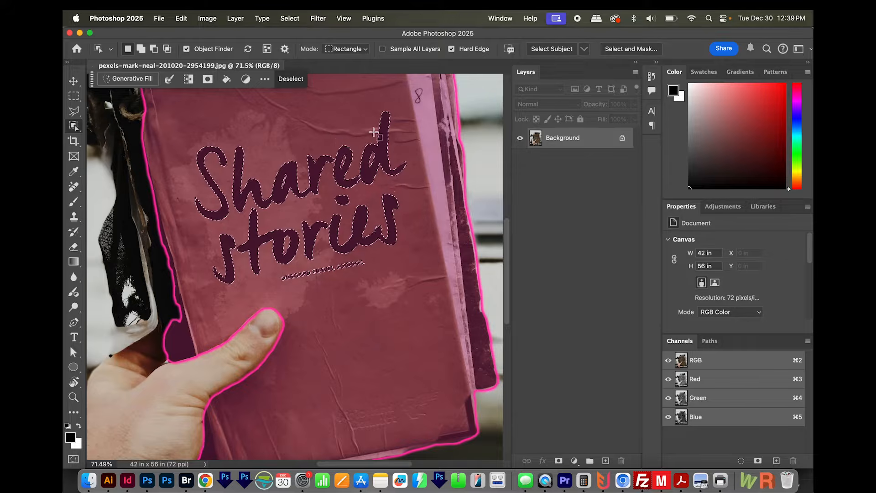
drag(360, 100, 416, 191)
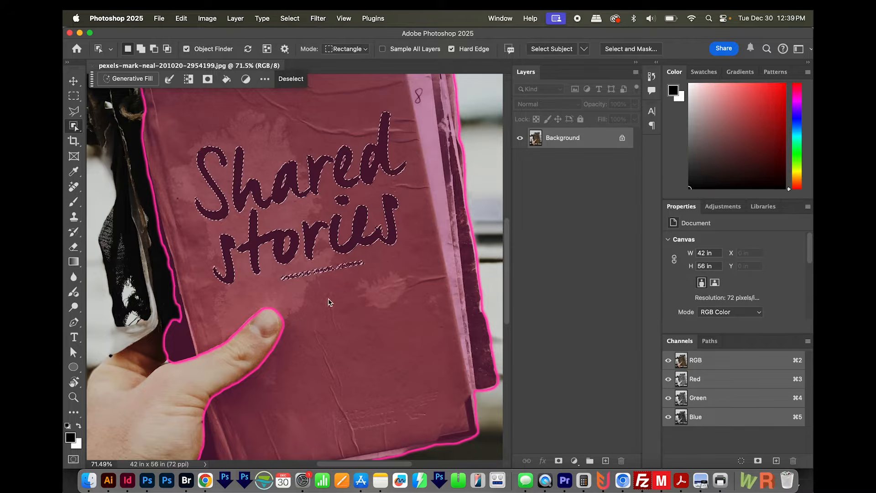
Step: Expand the selection around the book cover lettering by 15 pixels
click(294, 20)
mouse_move(326, 173)
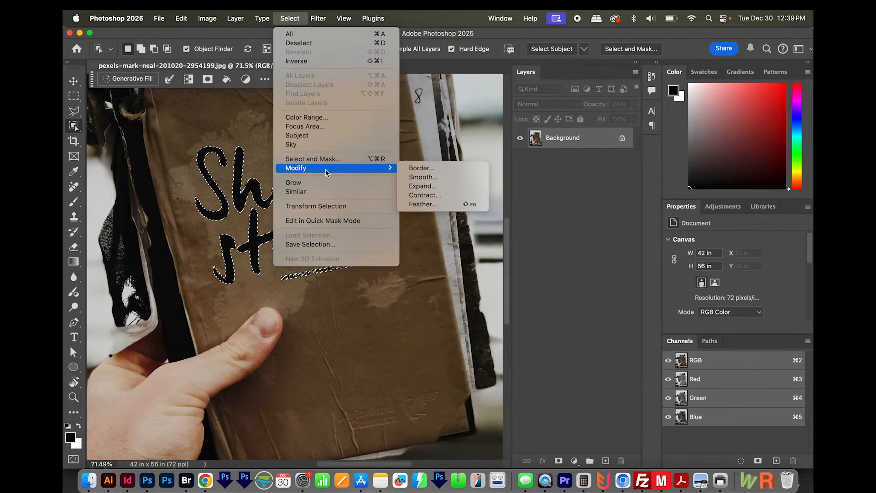
click(440, 185)
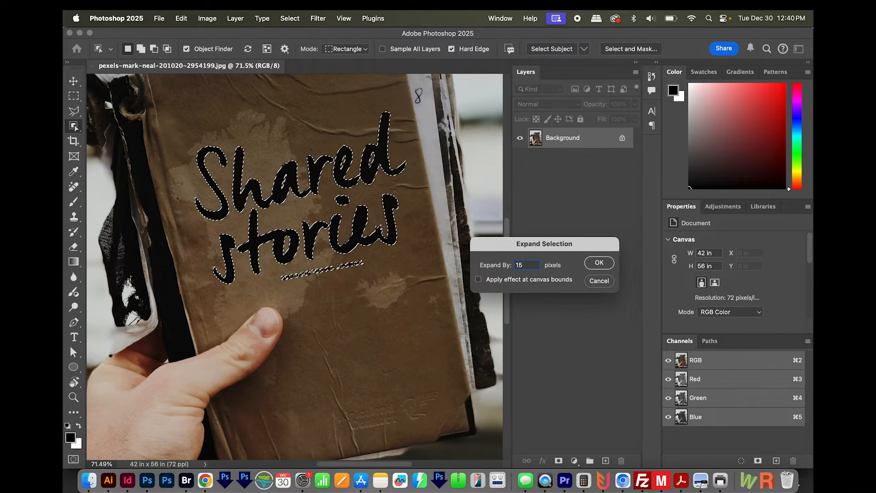
click(599, 264)
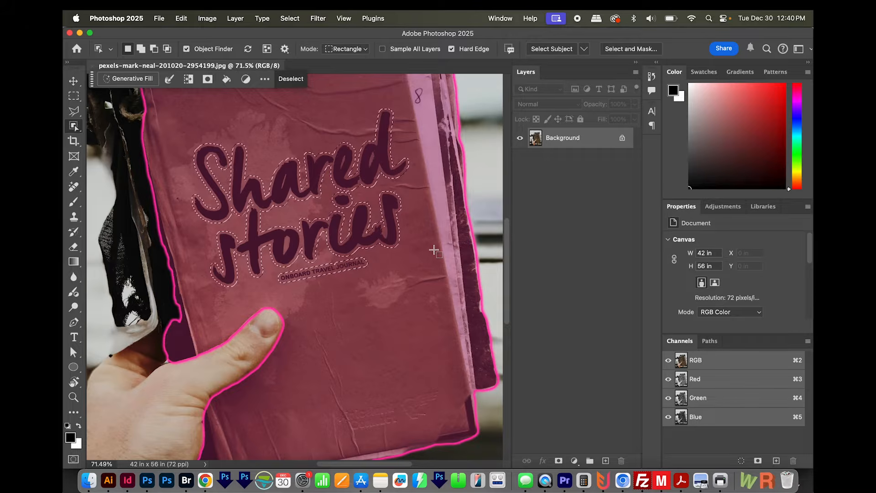
Step: Open Content-Aware Fill for the selected book cover lettering, using the Rectangular Marquee tool
click(74, 97)
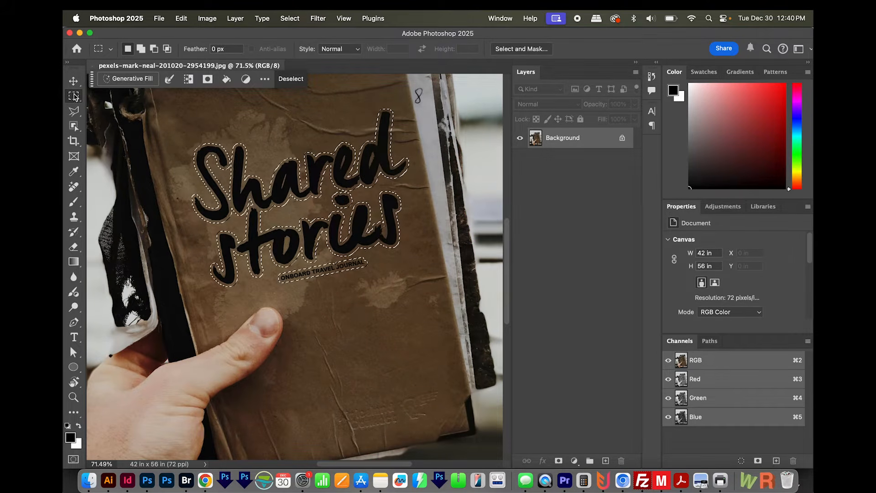
right_click(318, 172)
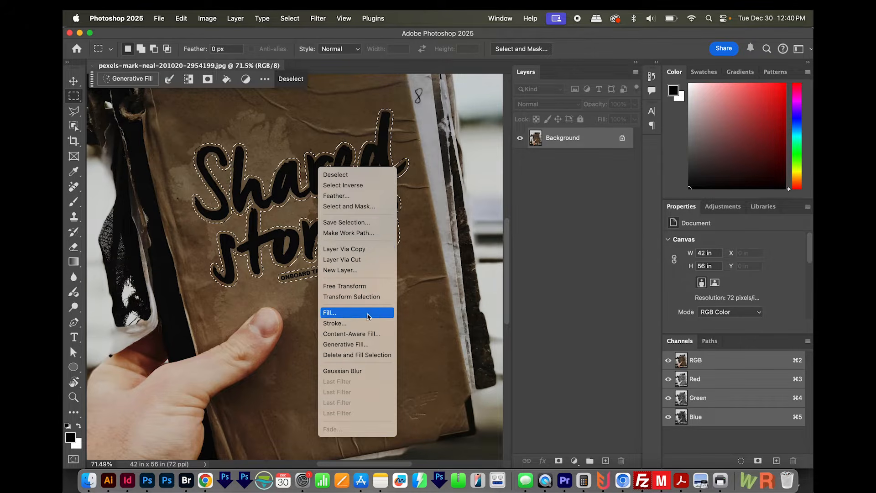
click(366, 333)
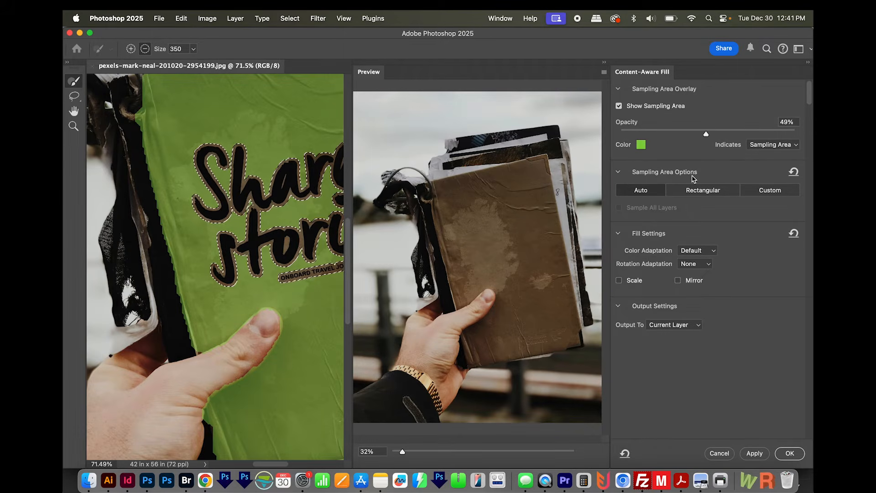
Step: Try the Scale and Mirror fill settings on the book cover fill
click(619, 280)
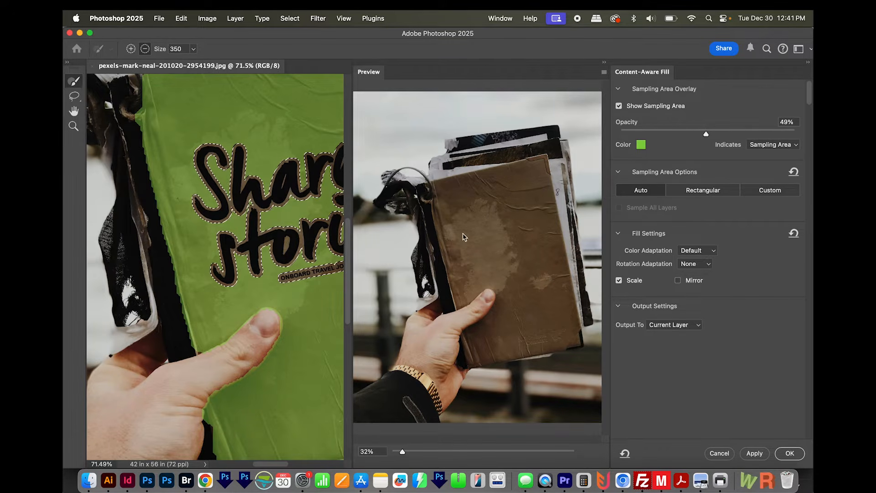
click(640, 284)
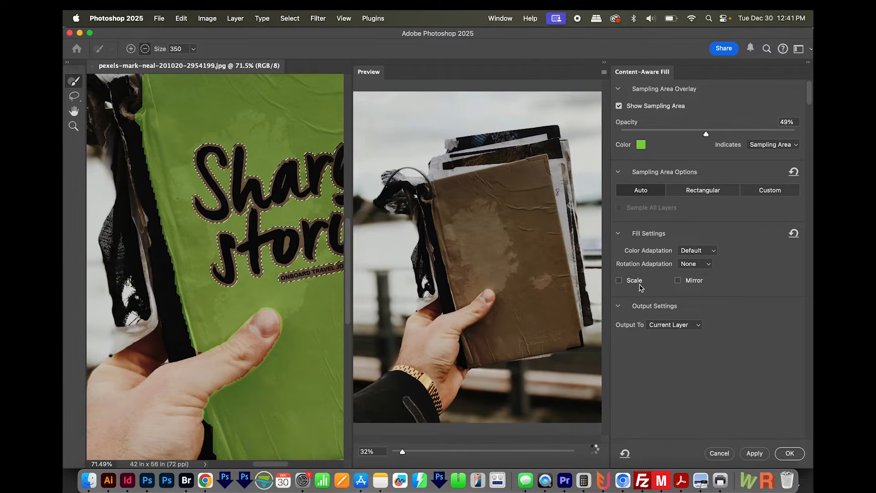
scroll(512, 232, up, 5)
click(678, 281)
scroll(485, 245, down, 5)
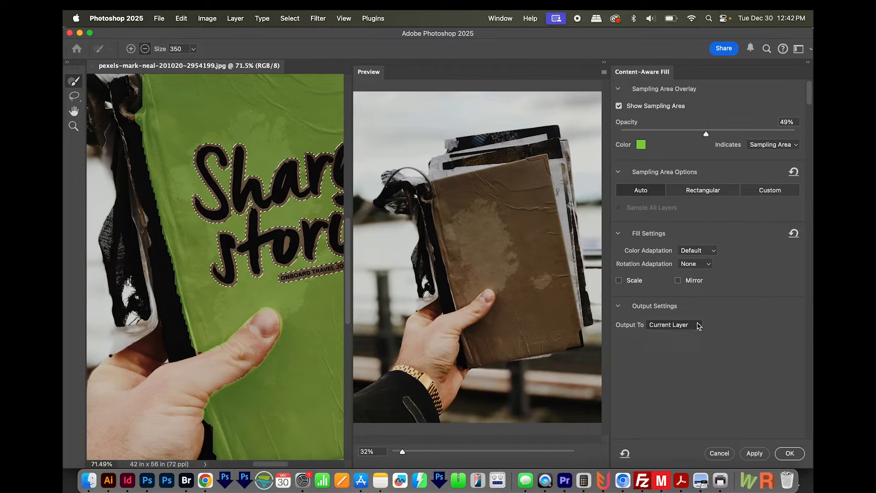
Step: Output the Content-Aware Fill to a new layer, deselect, and compare the book cover with and without the fill layer
click(674, 325)
click(667, 340)
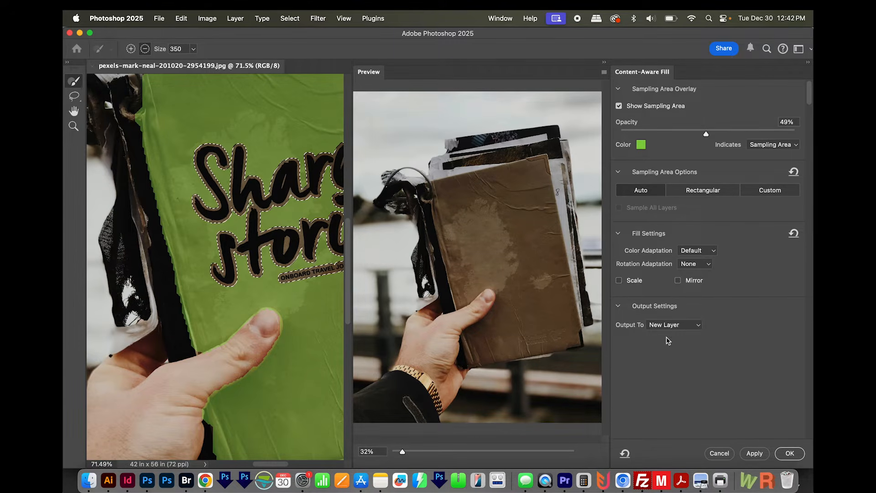
click(791, 453)
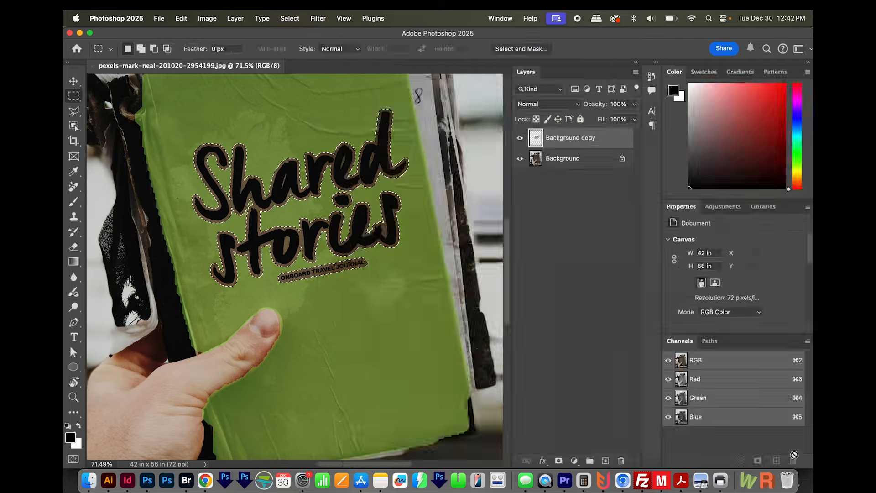
key(super+d)
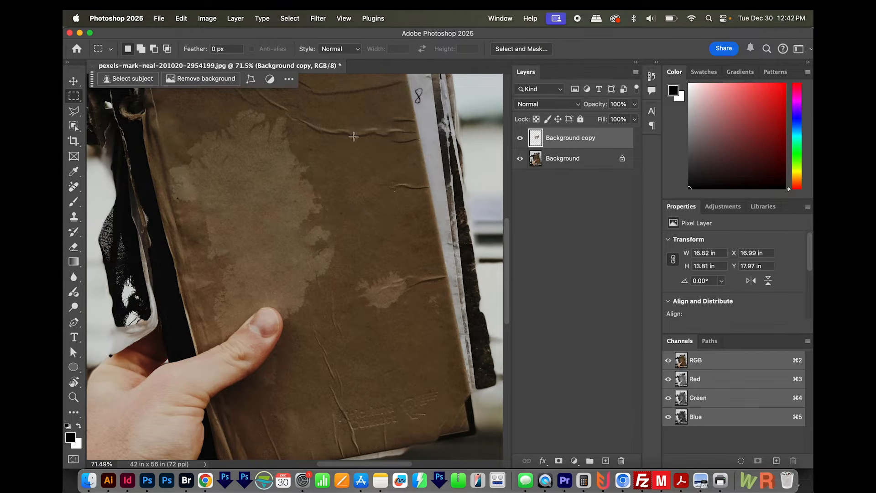
click(521, 139)
click(520, 139)
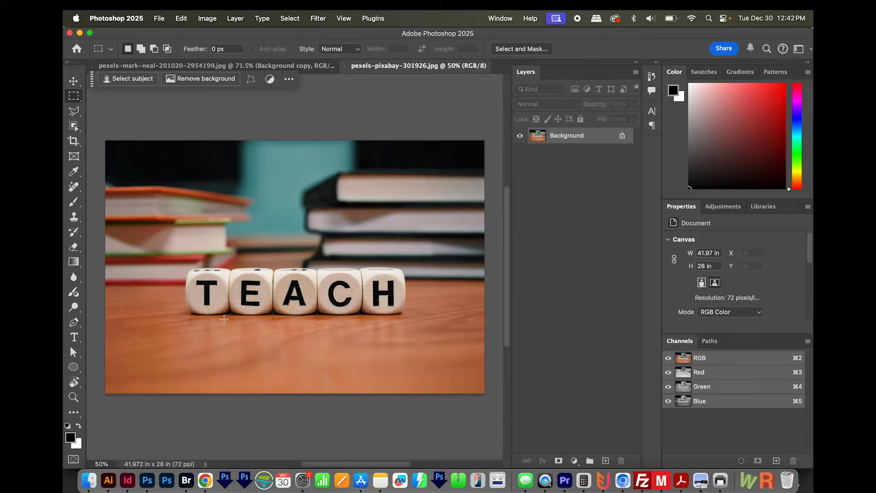
Step: Select all five letters of TEACH on the dice with the Object Selection tool, adding each letter to the selection
drag(271, 325, 296, 324)
drag(360, 317, 324, 325)
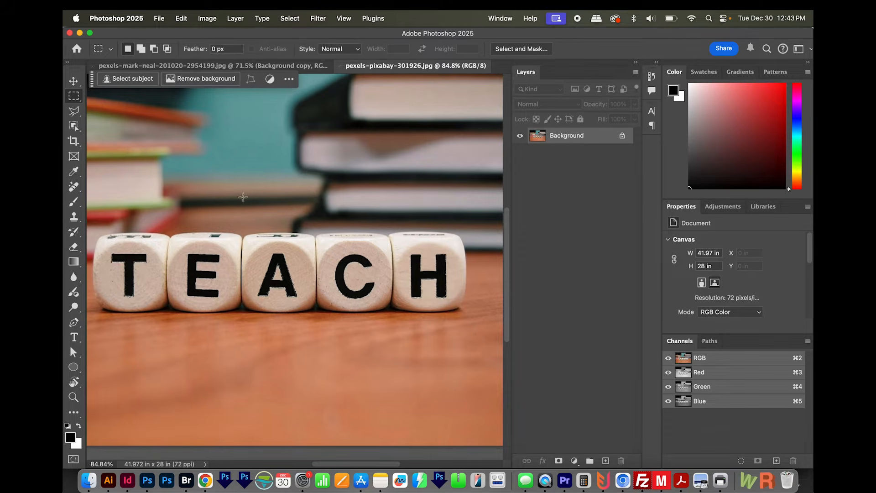
click(74, 128)
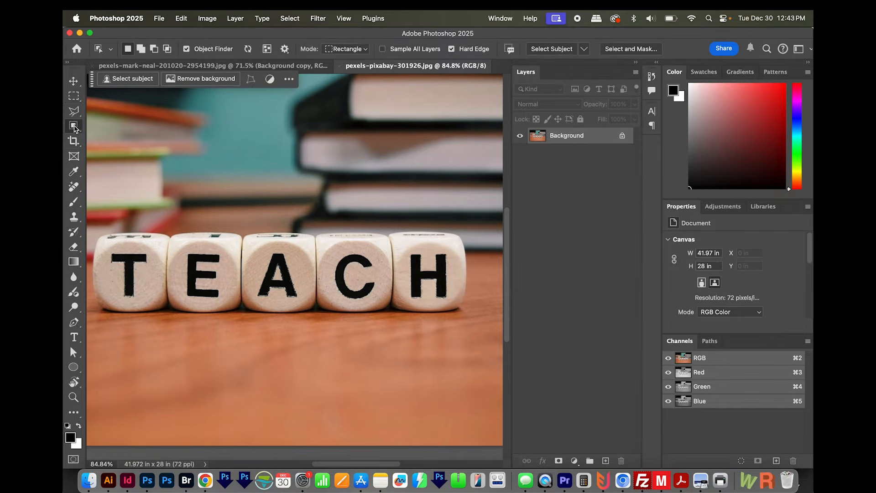
drag(108, 250, 159, 300)
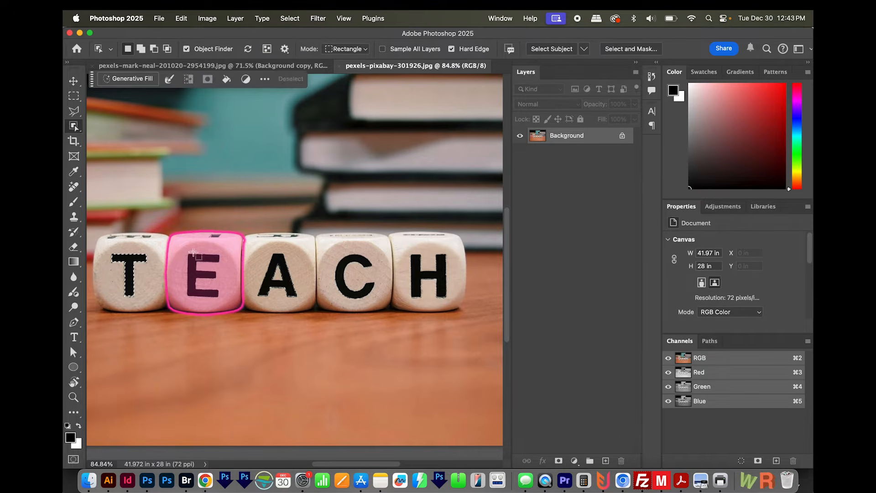
drag(182, 249, 223, 301)
drag(255, 247, 347, 295)
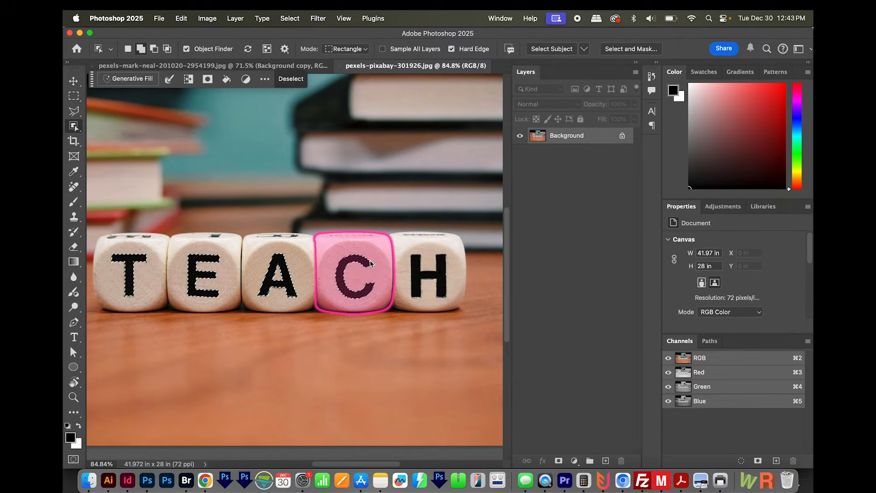
drag(408, 249, 430, 322)
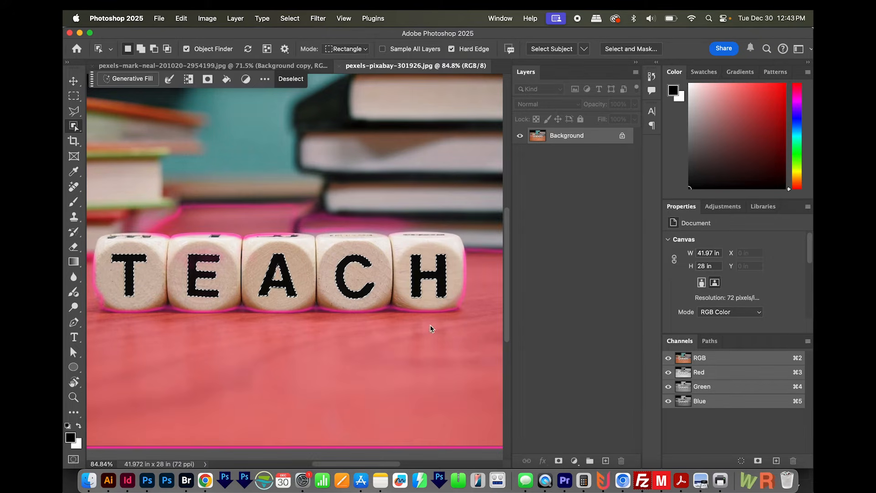
Step: Expand the selection around the dice letters by 15 pixels
click(292, 19)
mouse_move(349, 170)
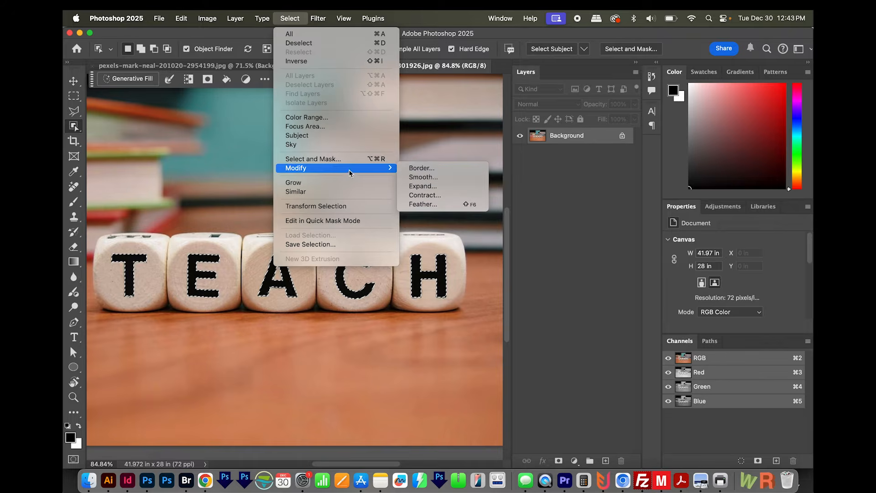
click(422, 186)
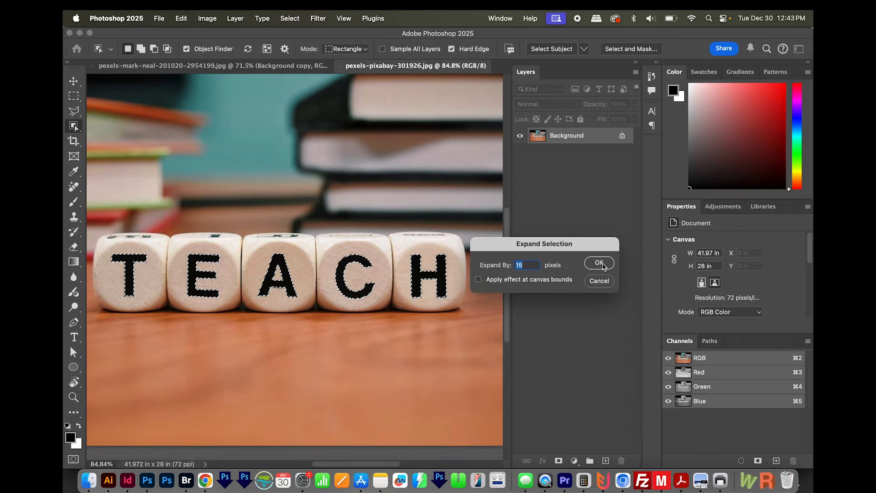
click(600, 264)
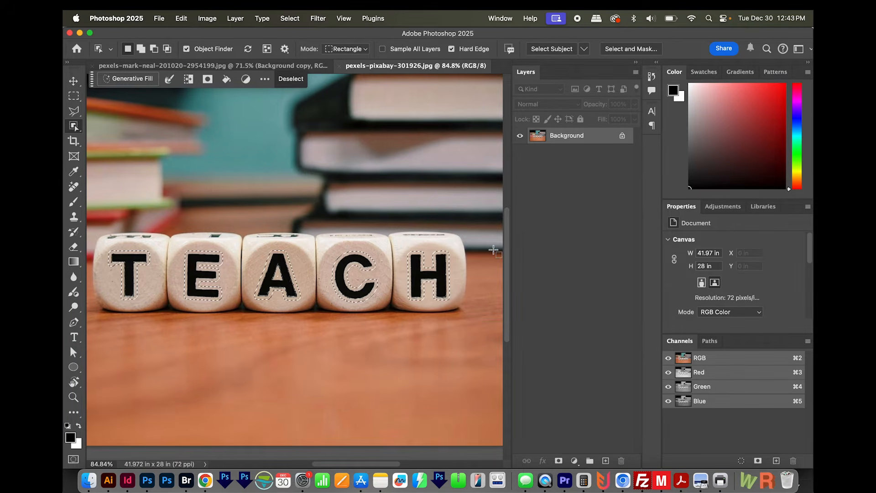
Step: Remove the TEACH letters from the dice with Content-Aware Fill output to a new layer, and deselect
key(m)
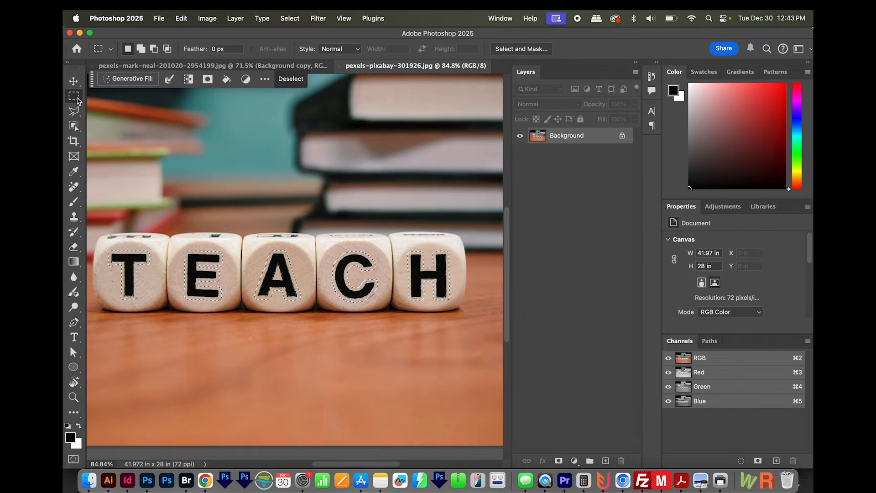
right_click(365, 198)
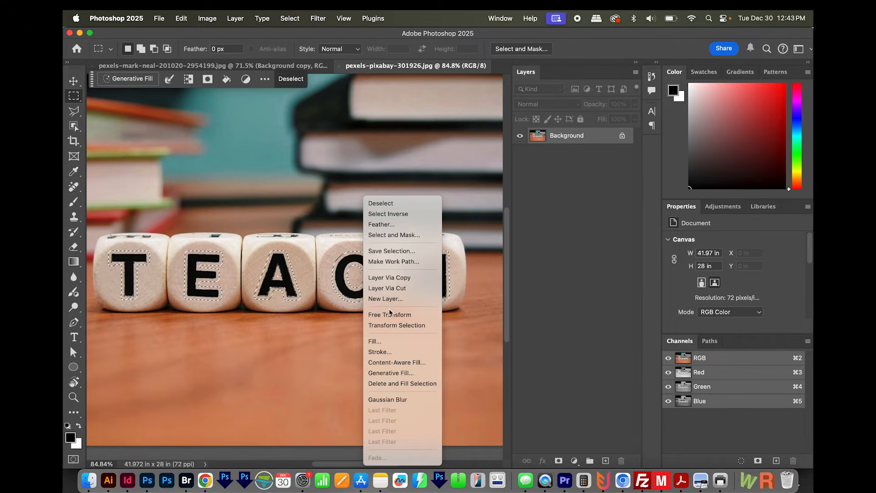
click(402, 362)
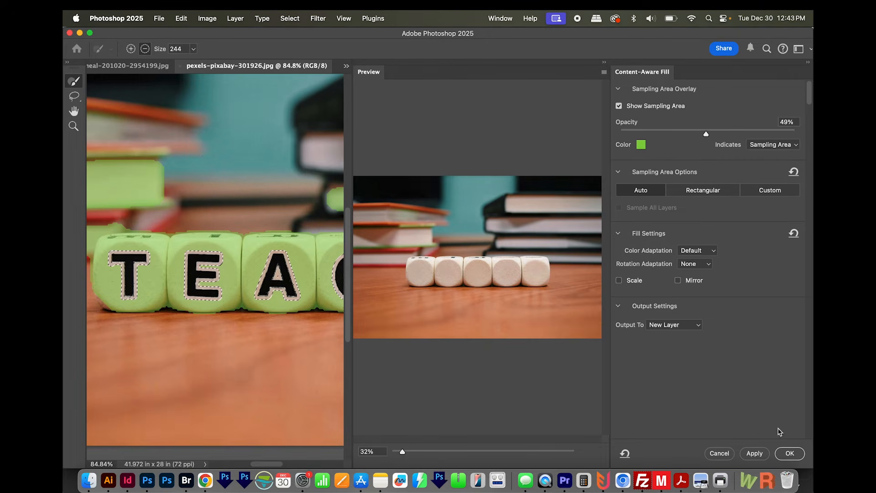
click(790, 453)
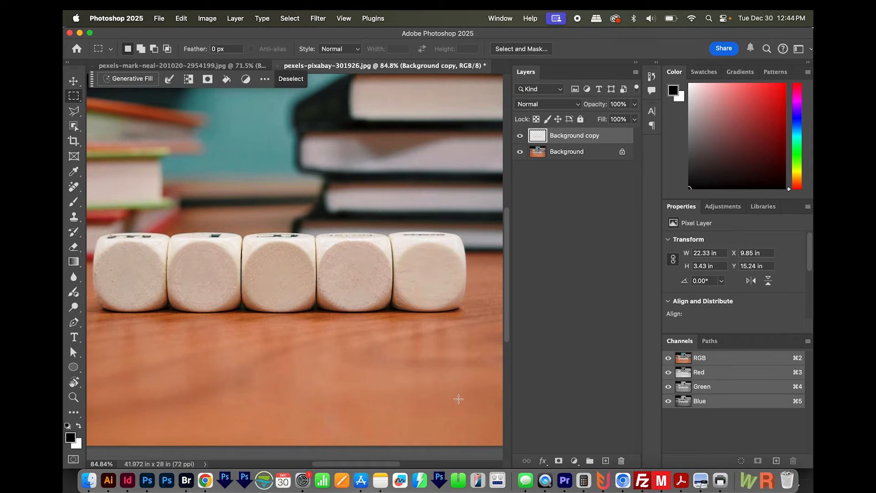
key(super+d)
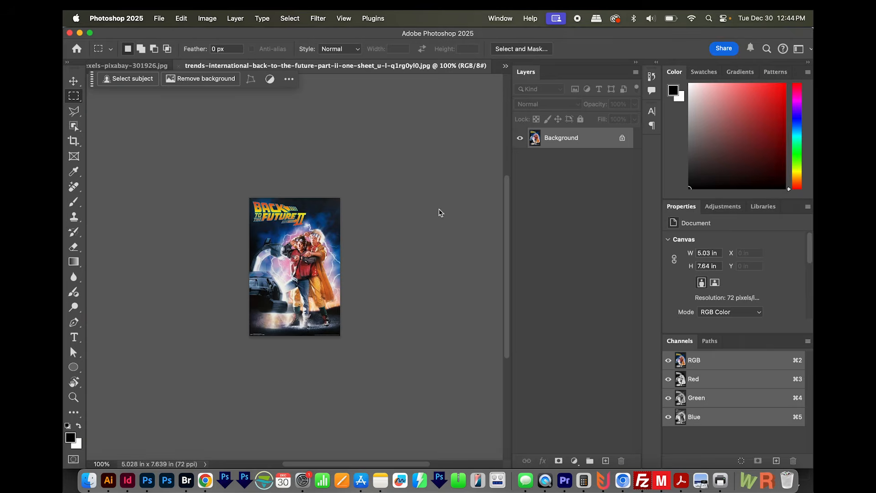
Step: Select the "Back to the Future II" title on the poster with the Object Selection tool
key(super+0)
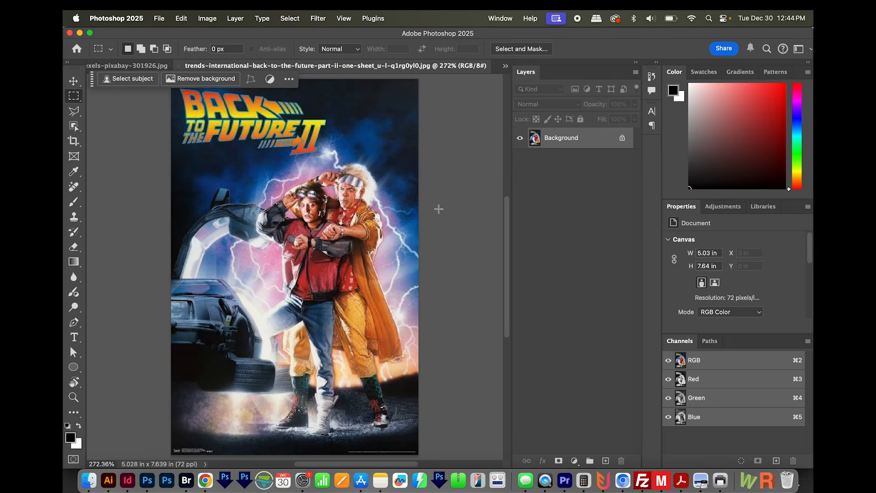
drag(252, 233, 261, 247)
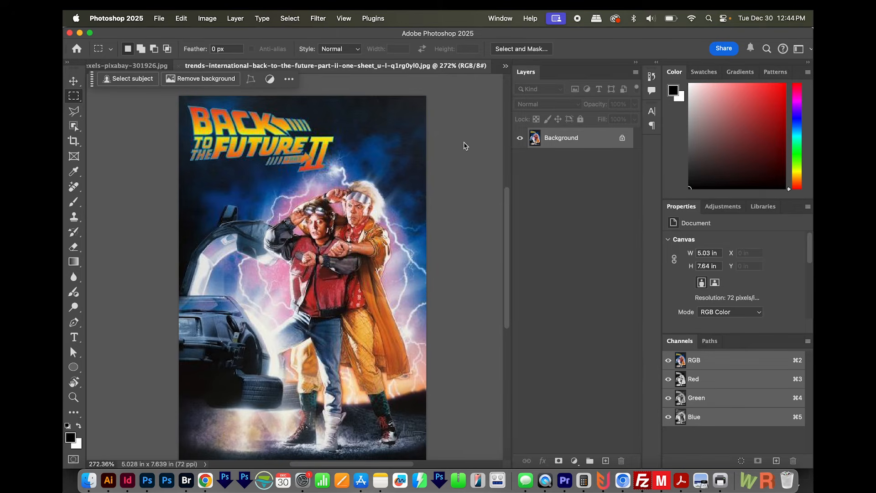
click(74, 126)
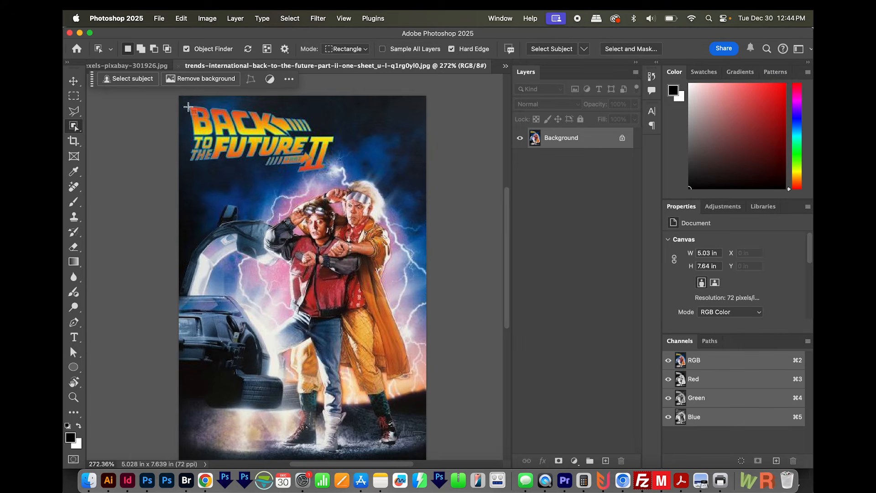
drag(185, 100, 338, 181)
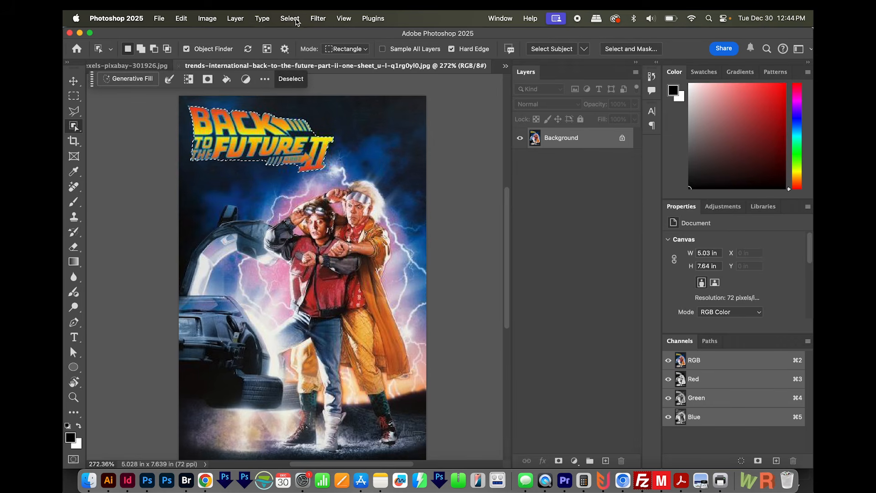
Step: Expand the selection around the poster title by 5 pixels
click(290, 18)
mouse_move(358, 169)
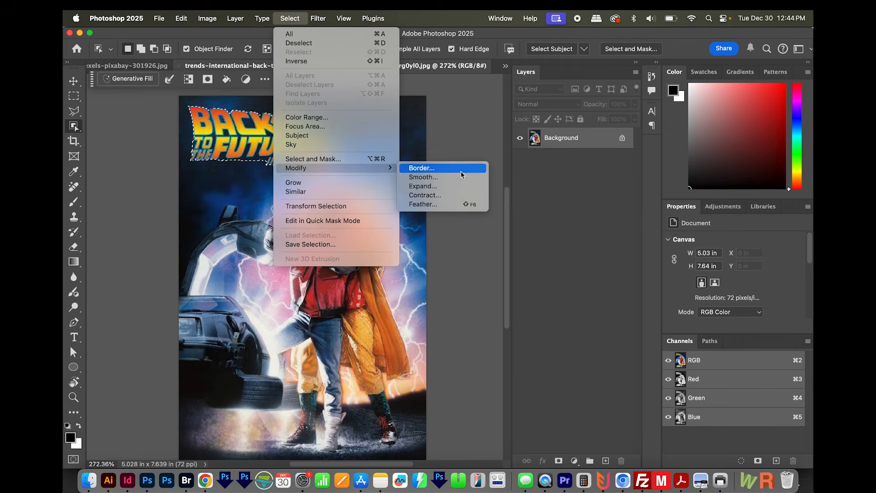
click(441, 186)
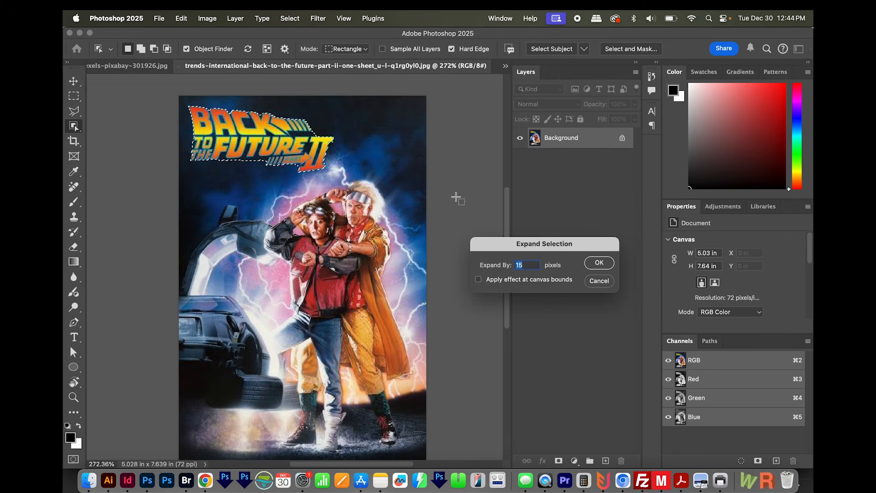
text(5)
click(607, 266)
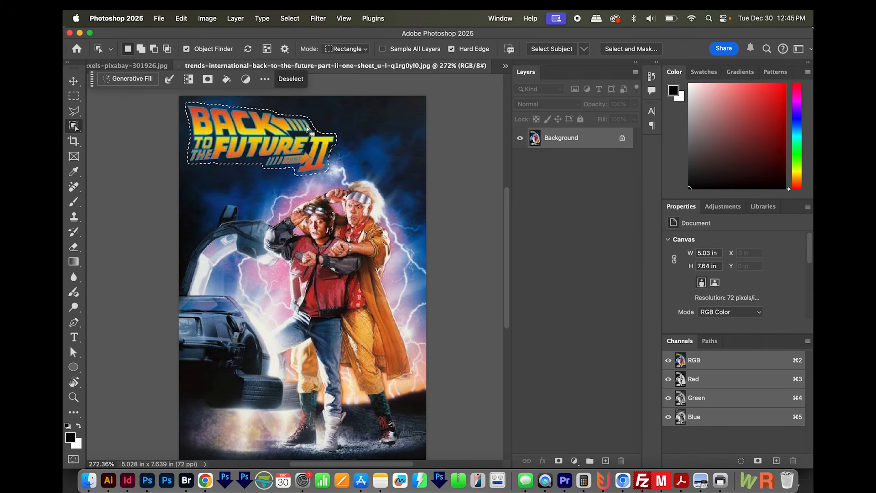
Step: Remove the title from the poster with Content-Aware Fill output to a new layer
click(73, 95)
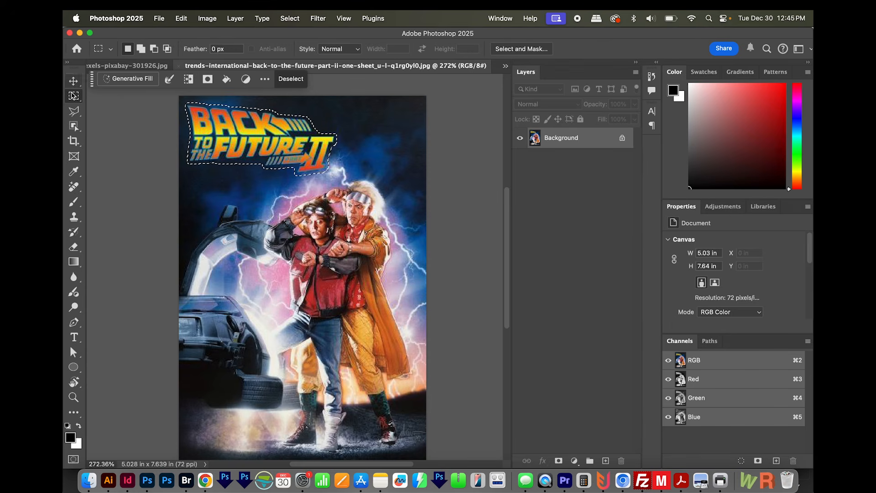
right_click(366, 135)
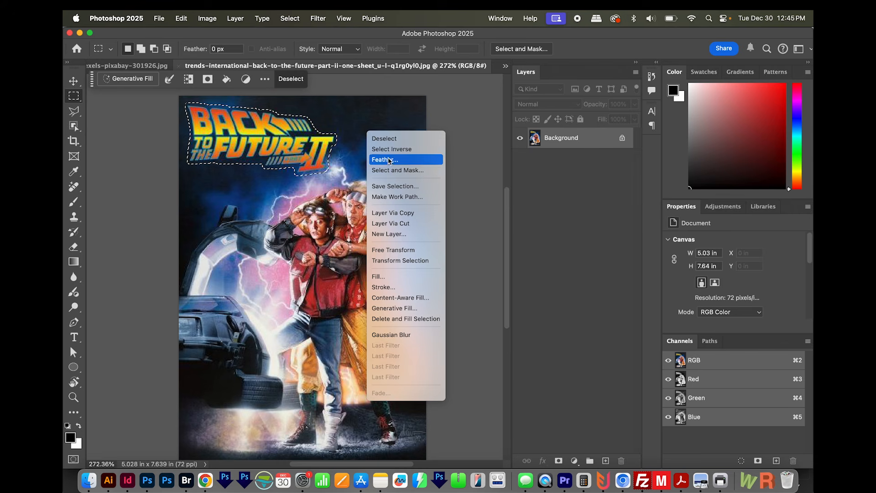
click(416, 298)
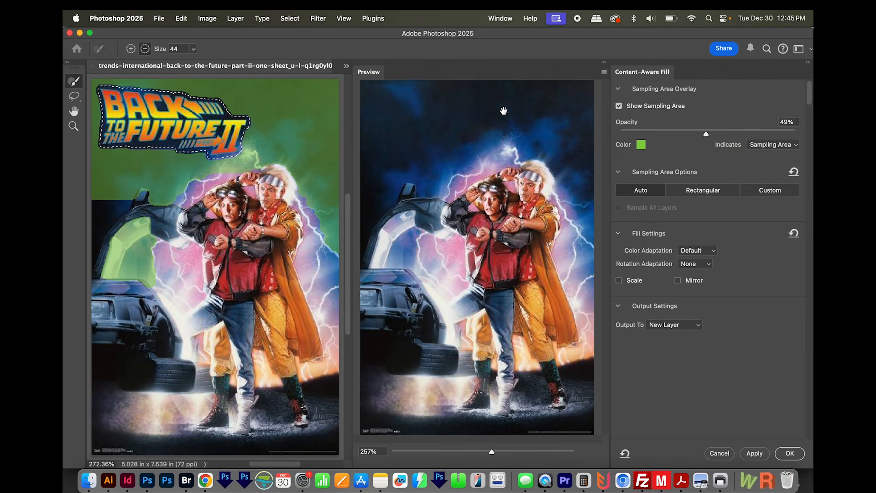
click(777, 454)
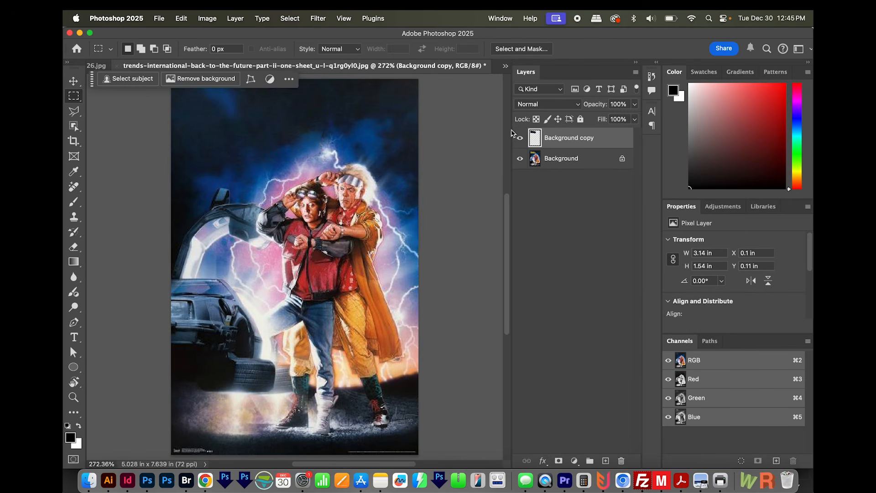
Step: Compare the poster with and without the title by toggling the fill layer's visibility
click(521, 140)
click(521, 140)
click(521, 140)
click(521, 141)
click(522, 141)
click(521, 141)
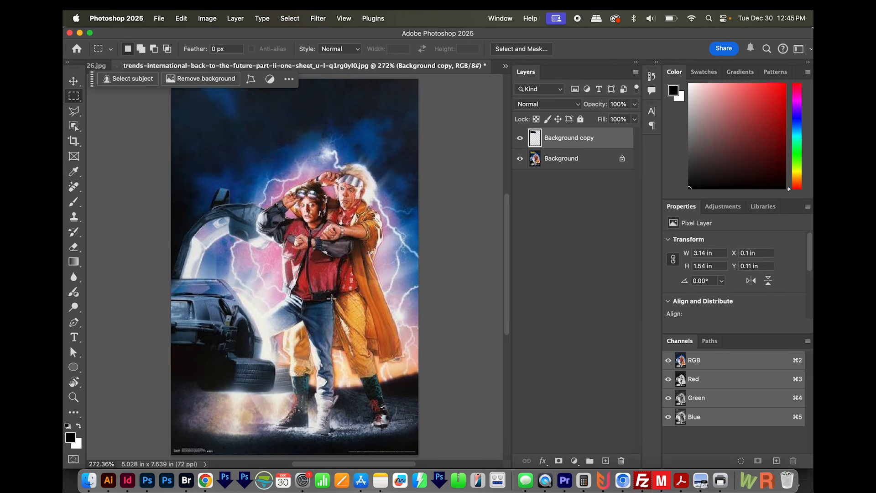